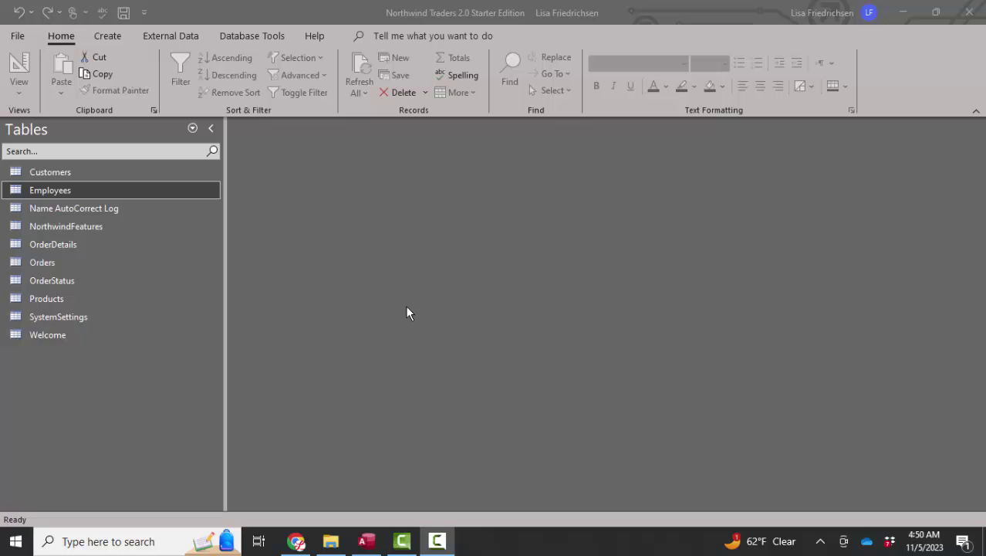
Open the Customers table in Datasheet View and examine the first record's fields through to the next record.
double_click(138, 179)
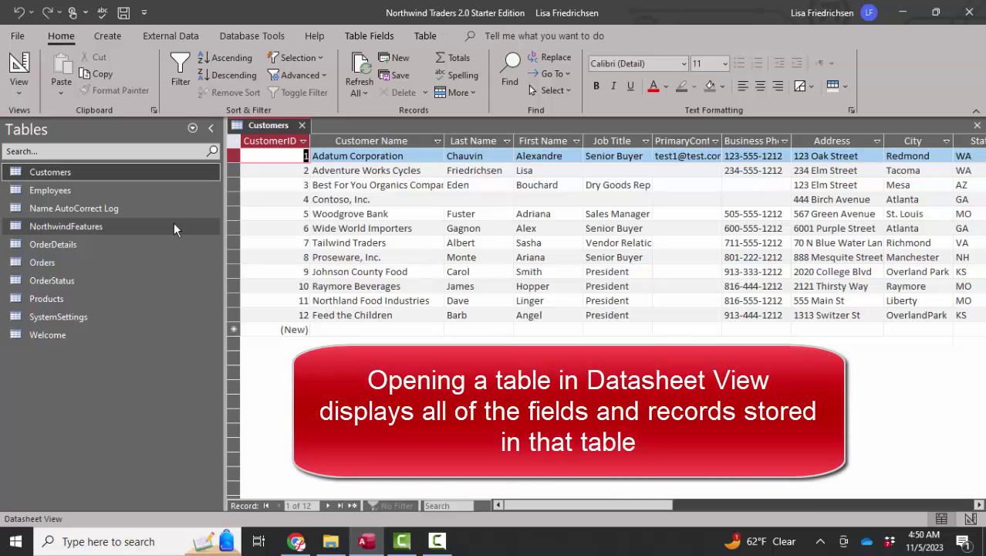
key("Tab")
key("Tab")
key("Tab")
key("Tab")
key("Tab")
key("Tab")
key("Tab")
key("Tab")
key("Tab")
key("Tab")
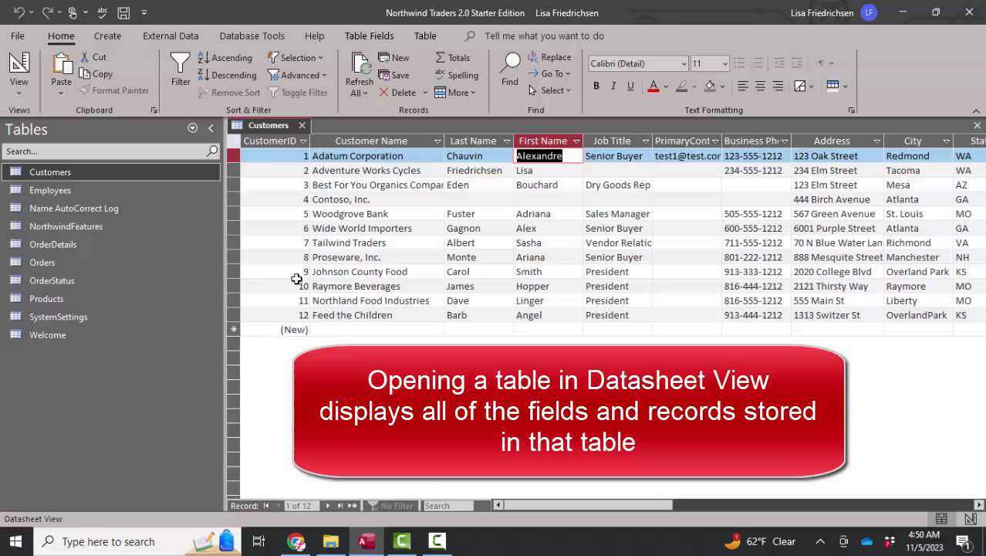
key("Tab")
key("Tab")
key("Tab")
key("Tab")
key("Tab")
key("Tab")
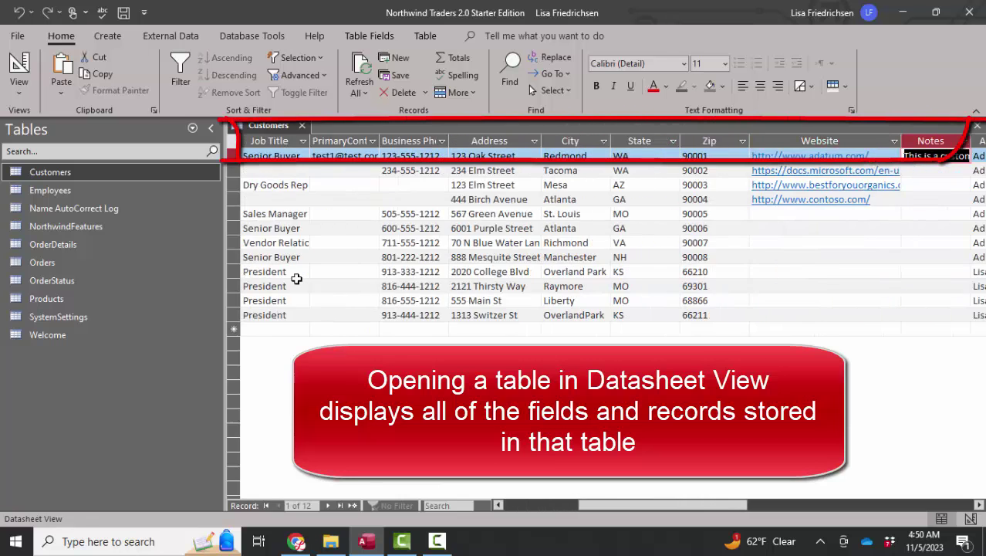
key("Tab")
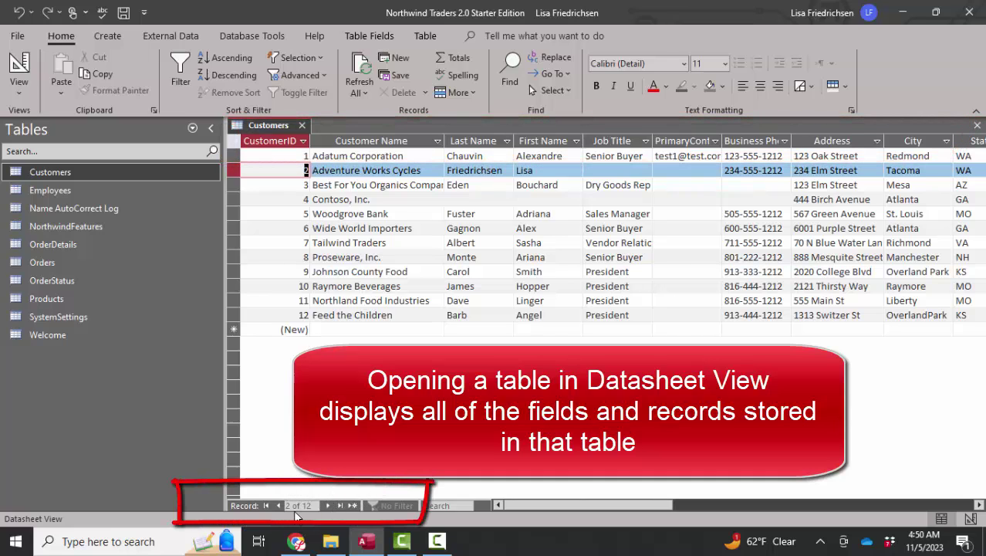
View the Employees and Orders tables in Datasheet View, and close all open tables.
double_click(85, 195)
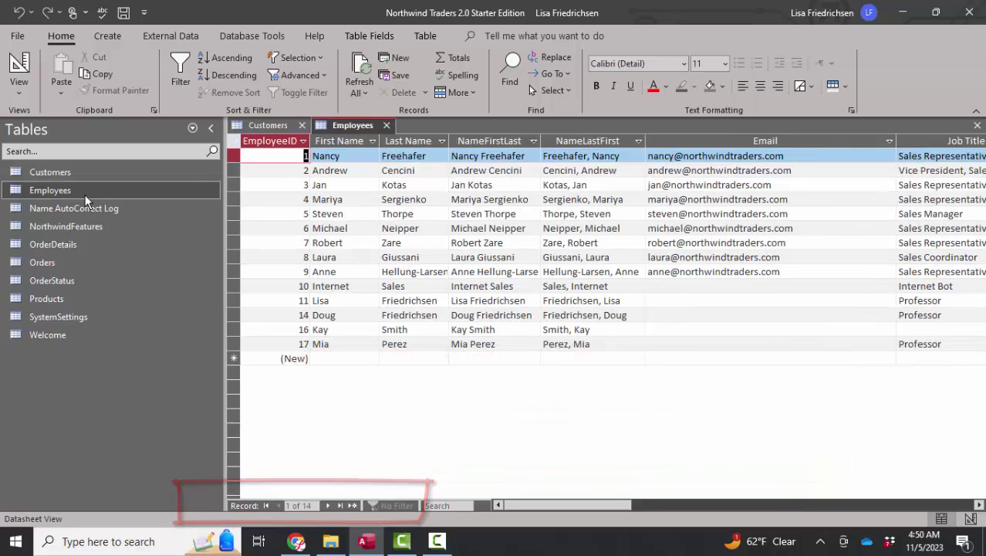
double_click(70, 260)
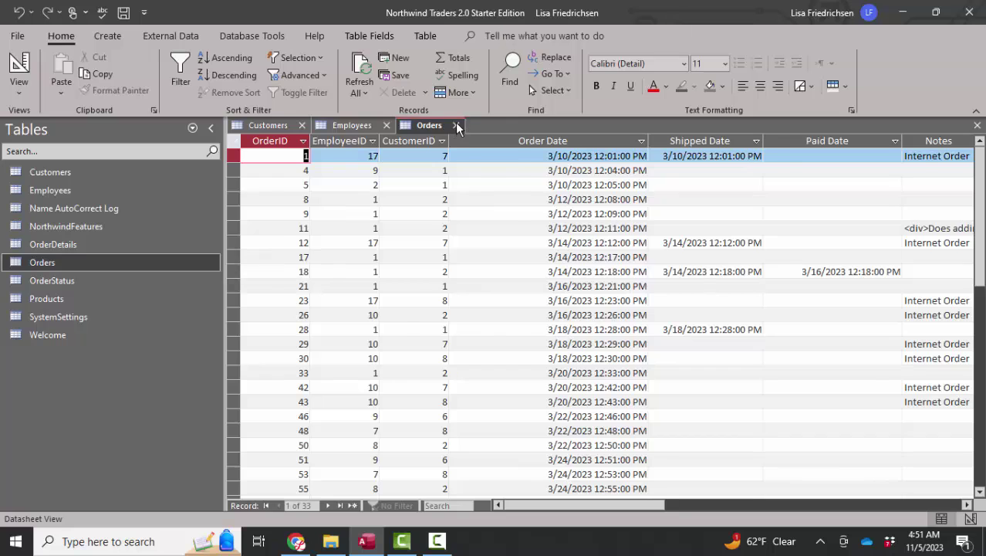
left_click(457, 126)
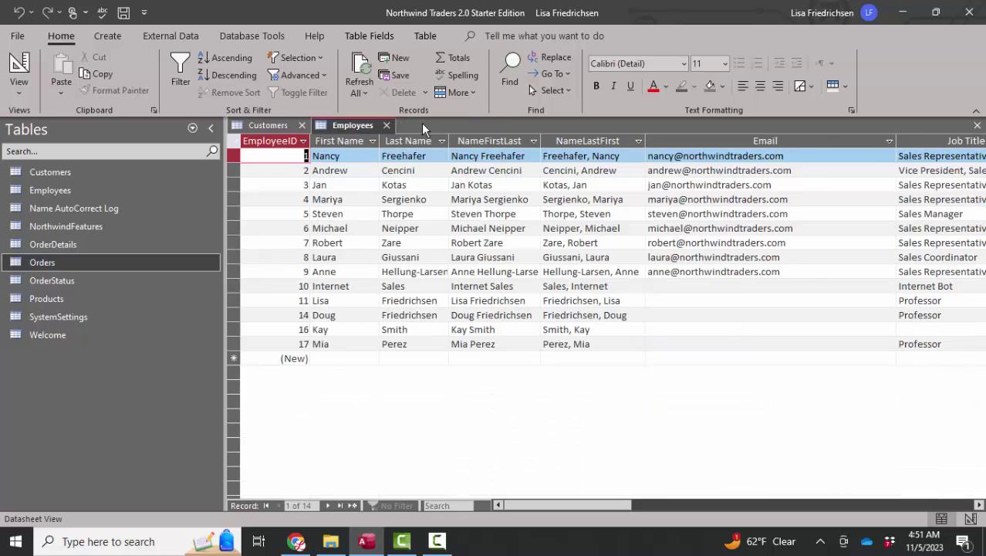
left_click(387, 125)
left_click(302, 125)
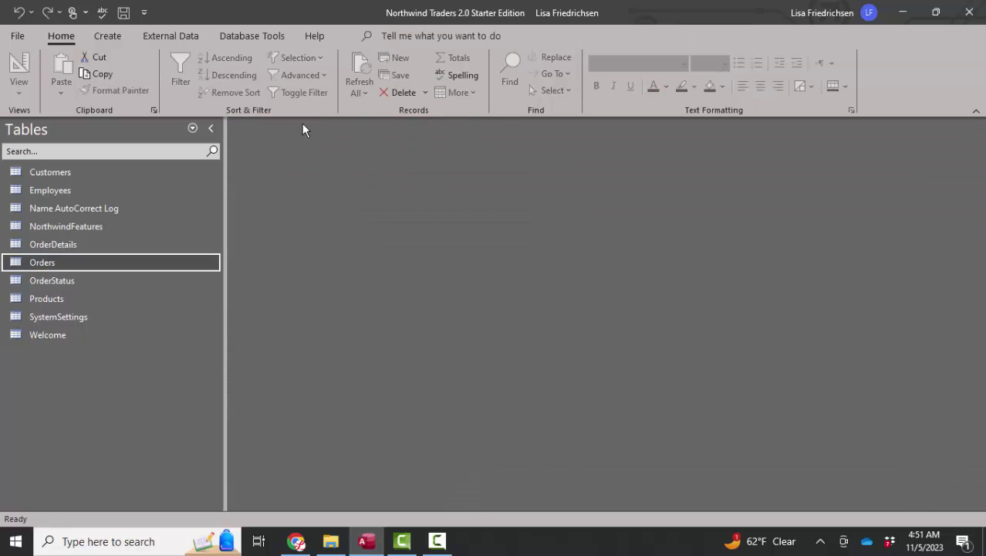
Examine the one-to-many links between the tables in the Relationships window and close it.
left_click(272, 40)
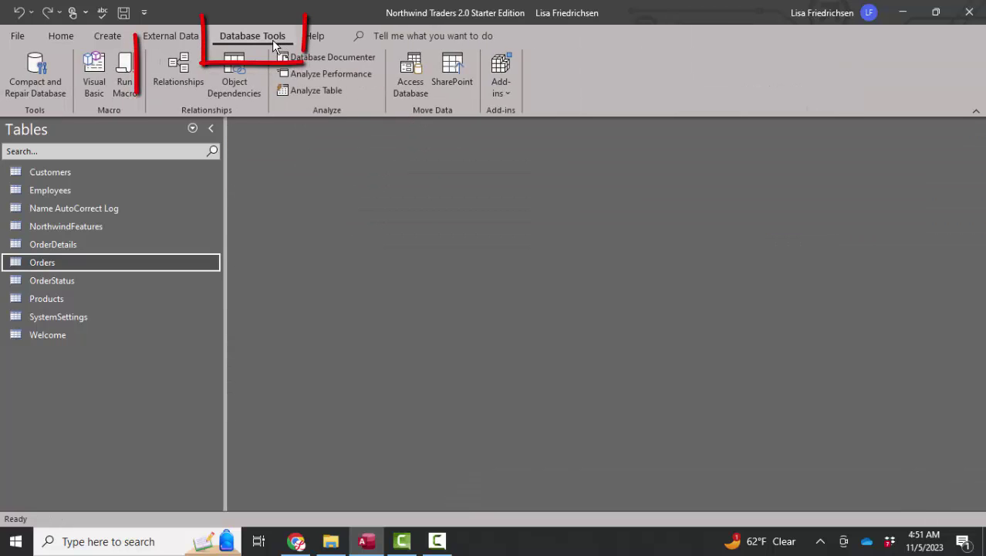
left_click(192, 82)
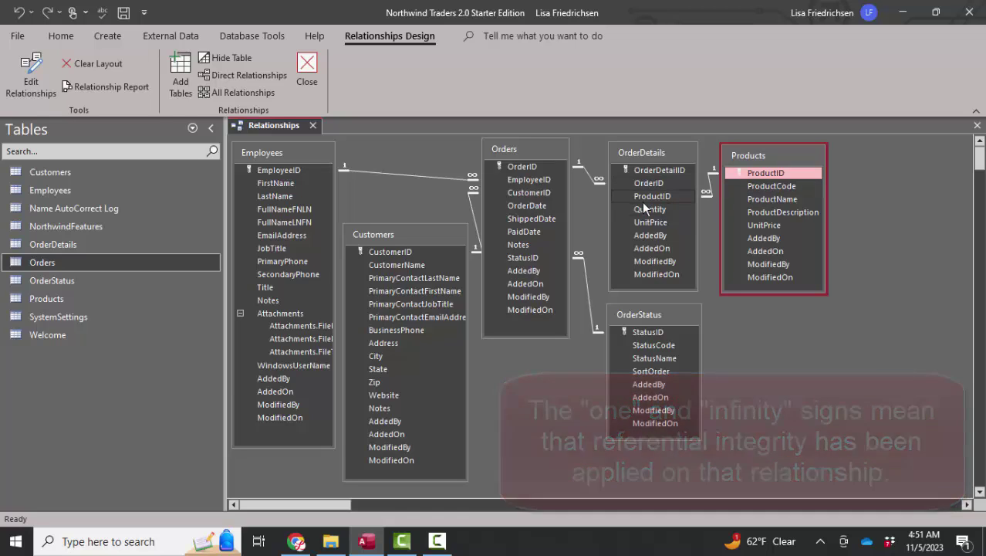
left_click(313, 126)
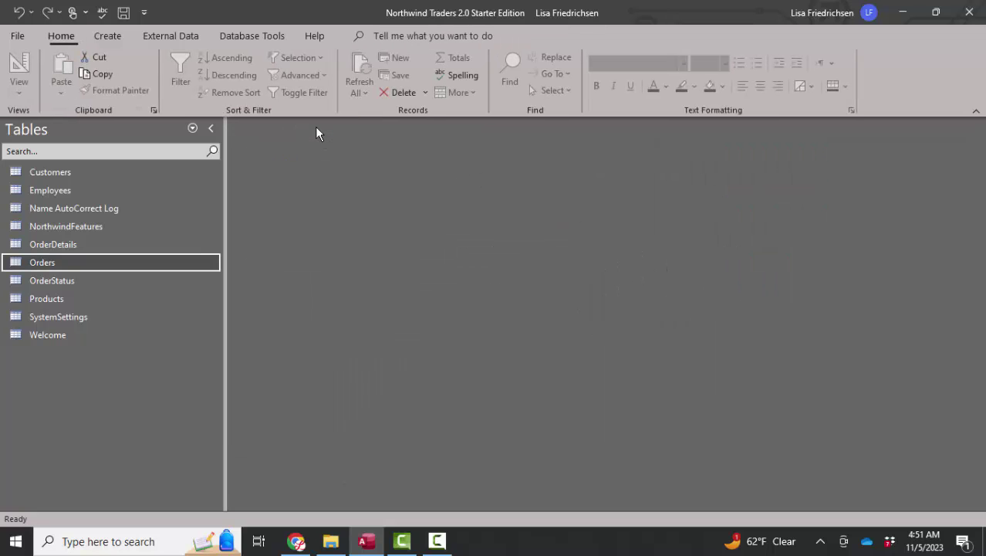
Open the Orders table and switch it to Design View.
double_click(158, 265)
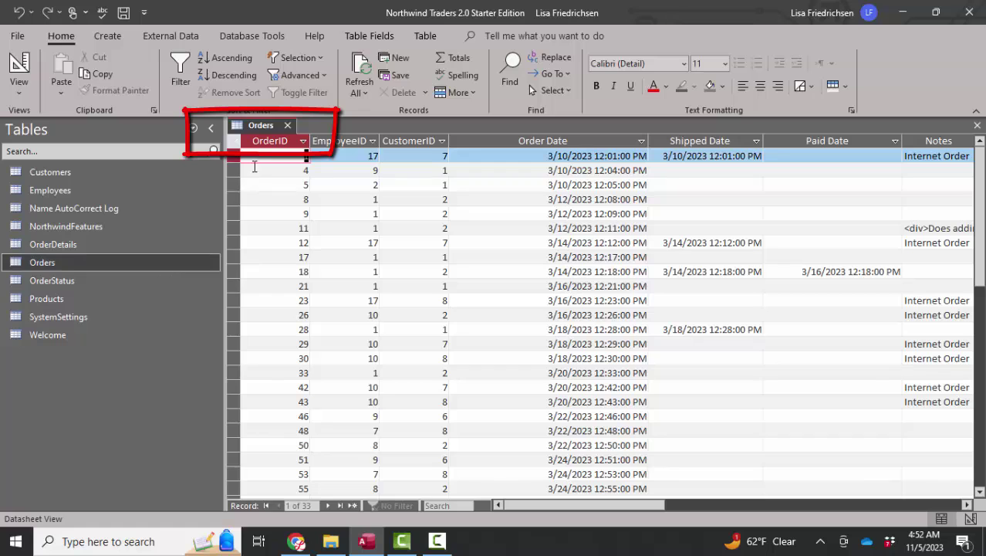
right_click(268, 133)
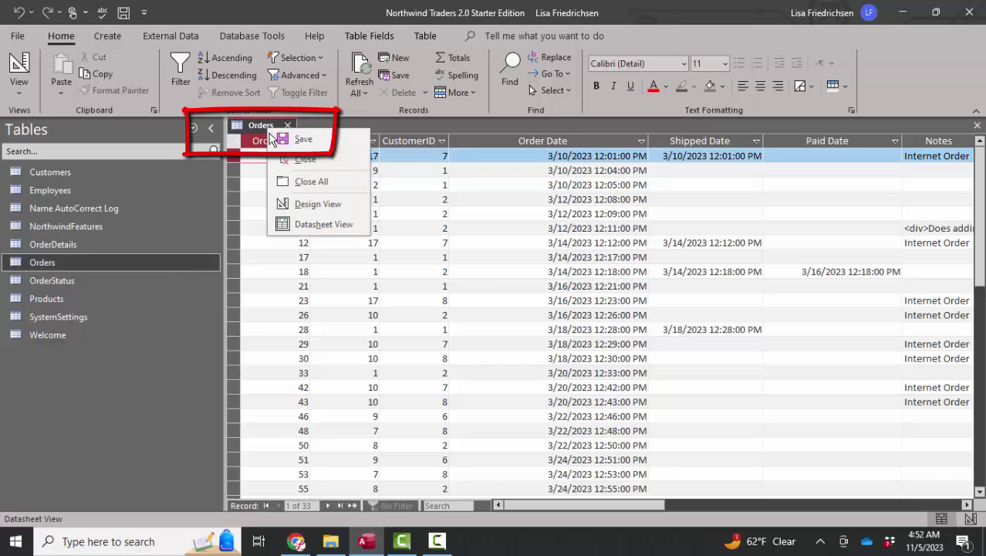
left_click(311, 203)
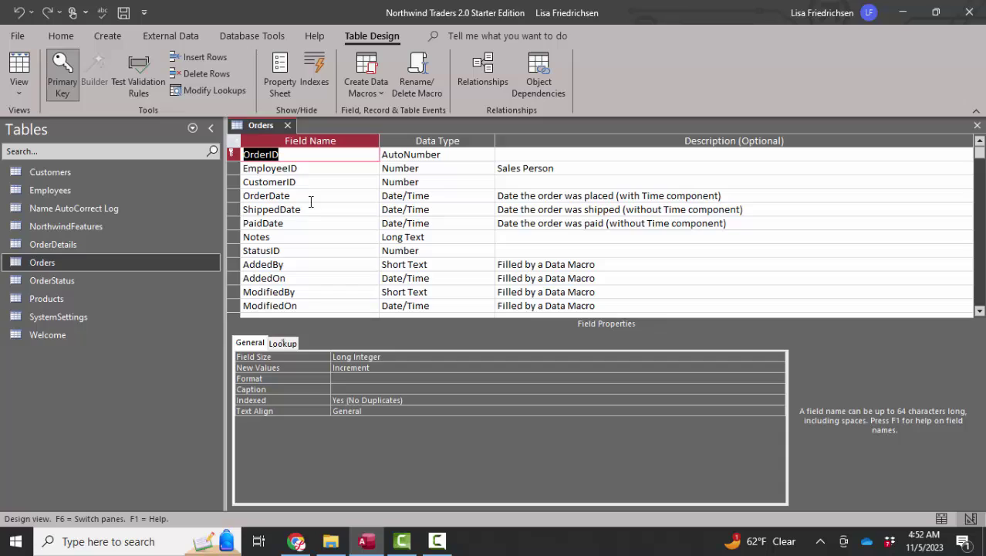
Set the Orders table's Subdatasheet Name property to Table.OrderDetails.
left_click(281, 83)
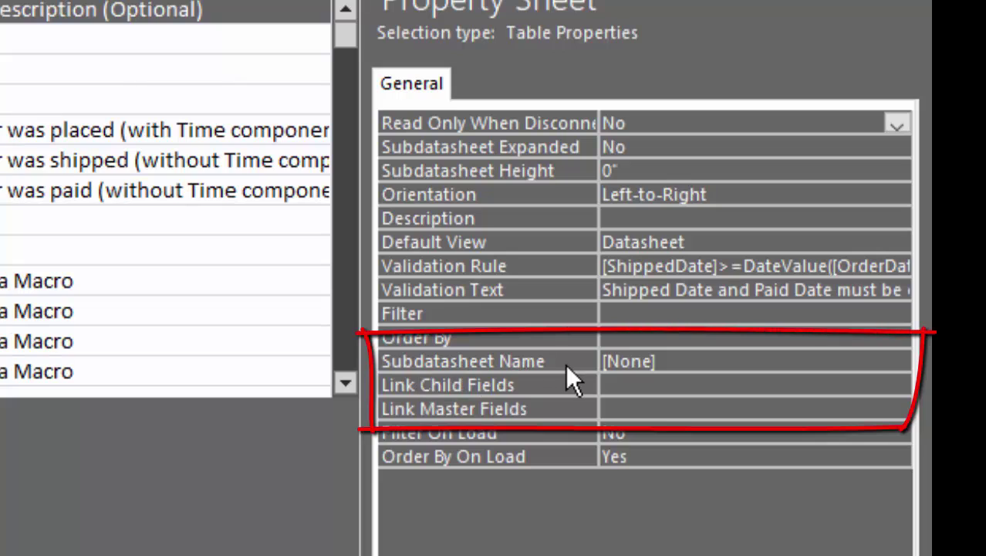
left_click(697, 362)
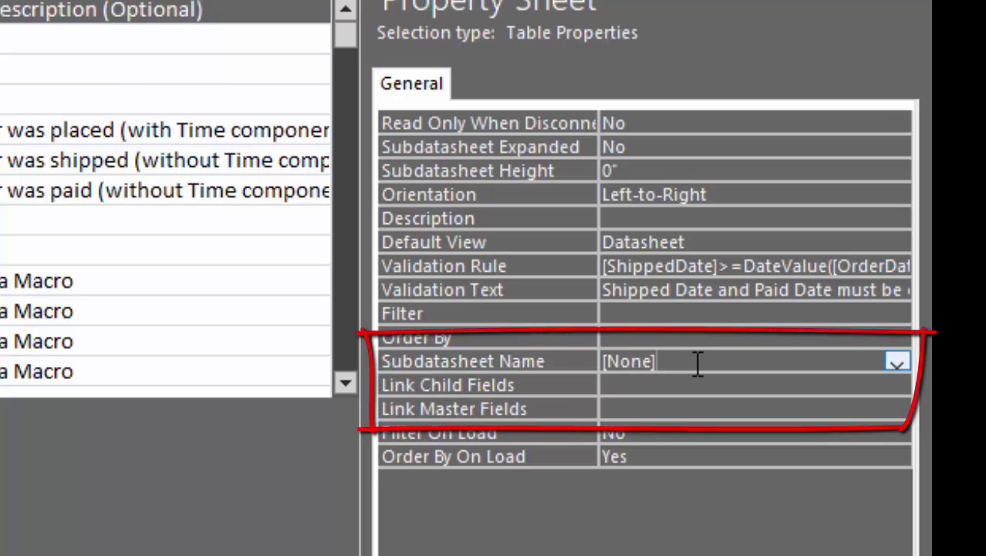
left_click(896, 364)
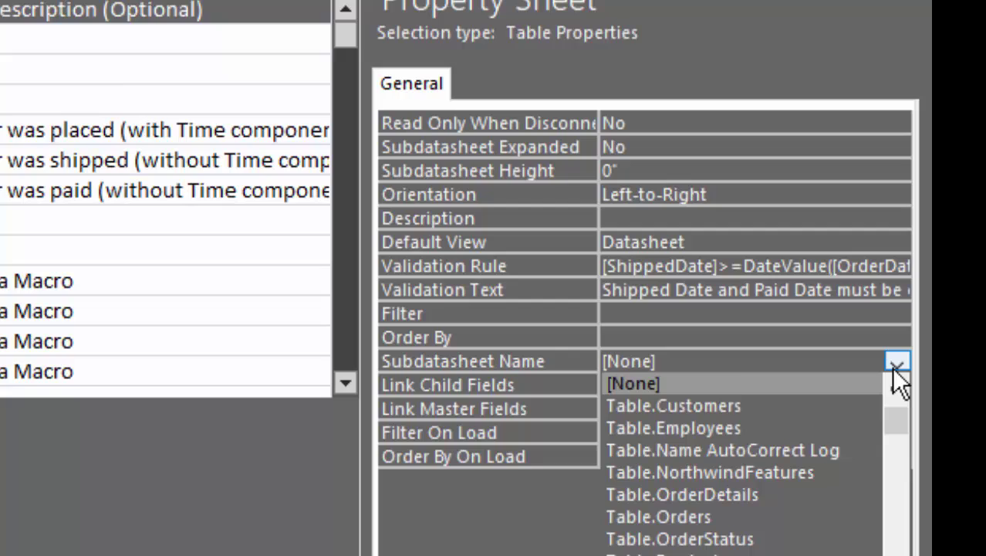
left_click(773, 490)
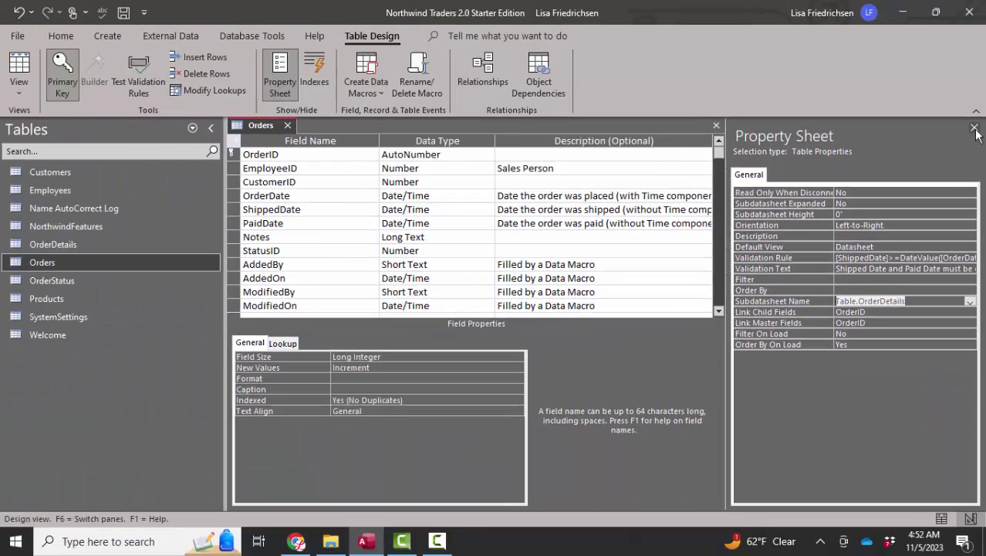
Close the property sheet, switch Orders to Datasheet View and expand the subdatasheet of order 12.
left_click(974, 132)
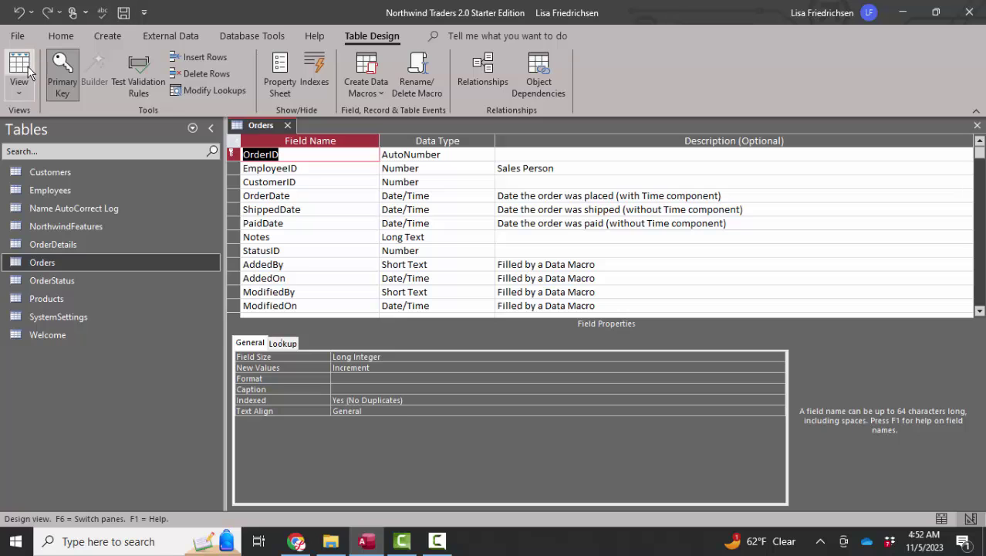
left_click(29, 72)
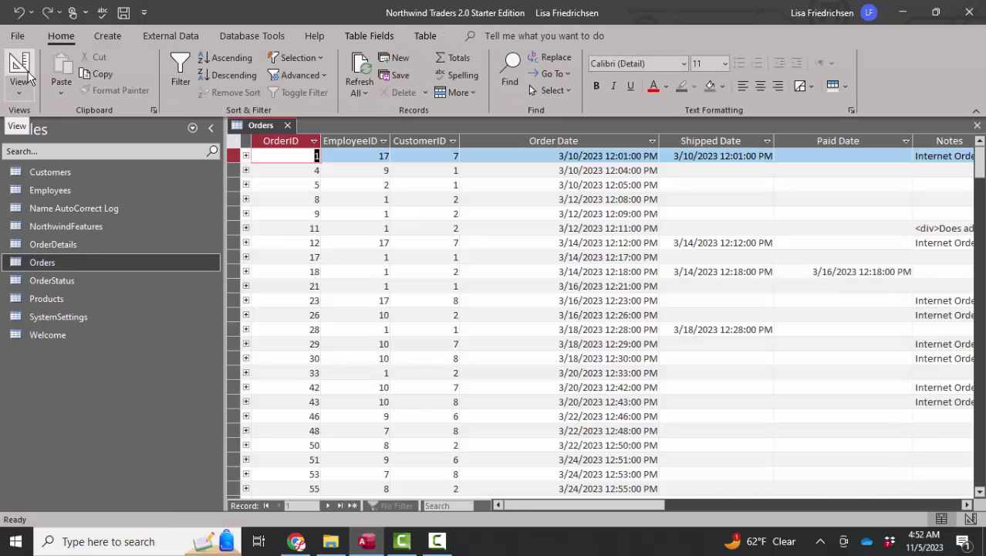
left_click(246, 243)
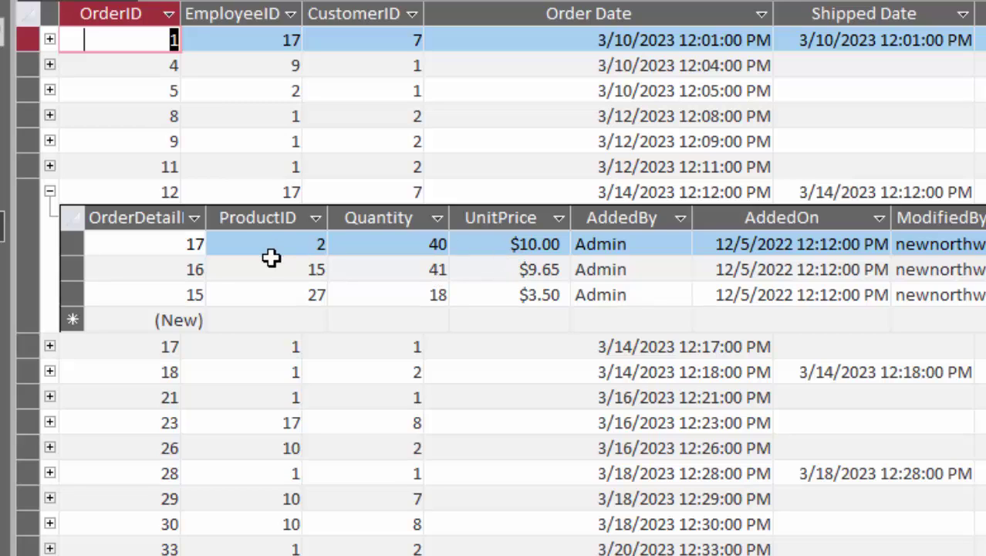
Unhide the OrderID field in the order details subdatasheet.
left_click(258, 217)
right_click(263, 236)
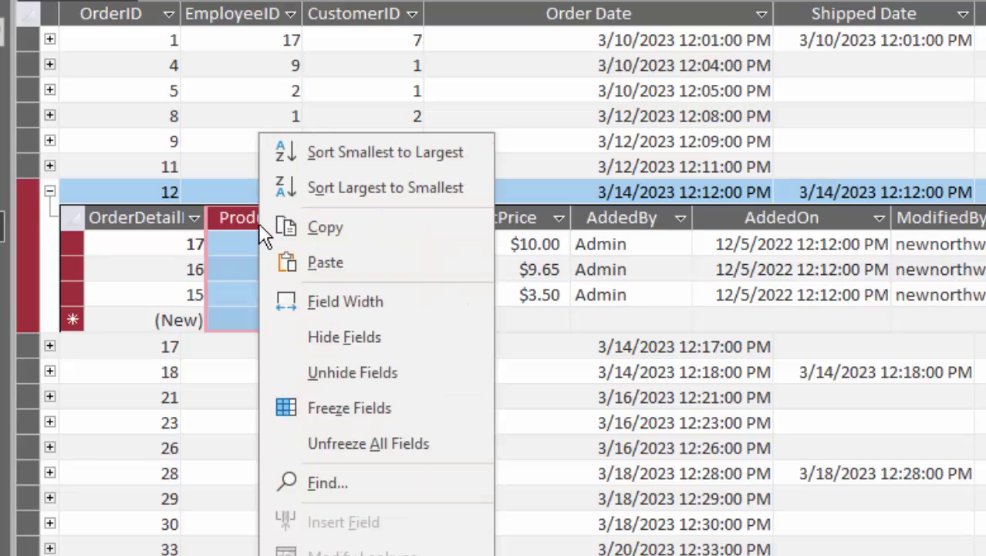
left_click(318, 370)
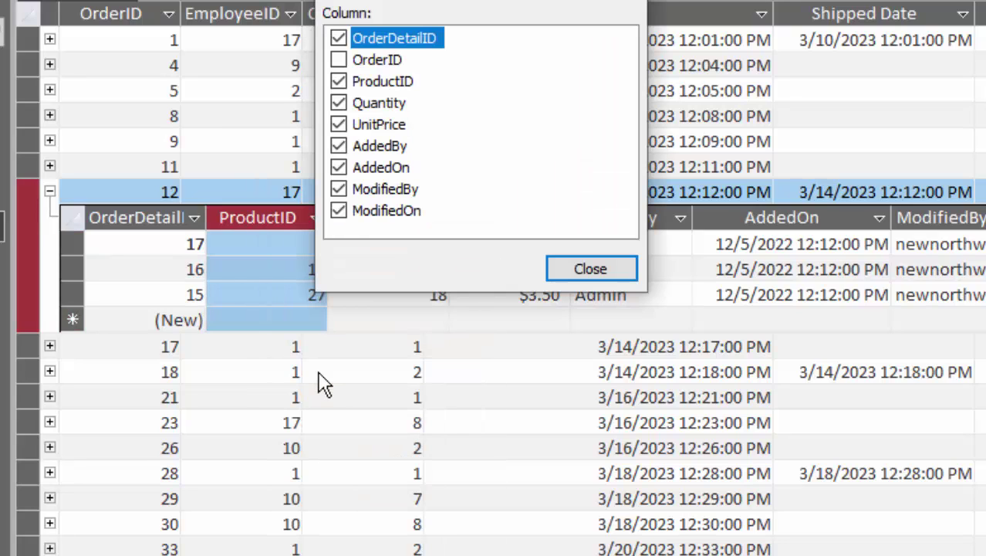
left_click(339, 60)
left_click(566, 277)
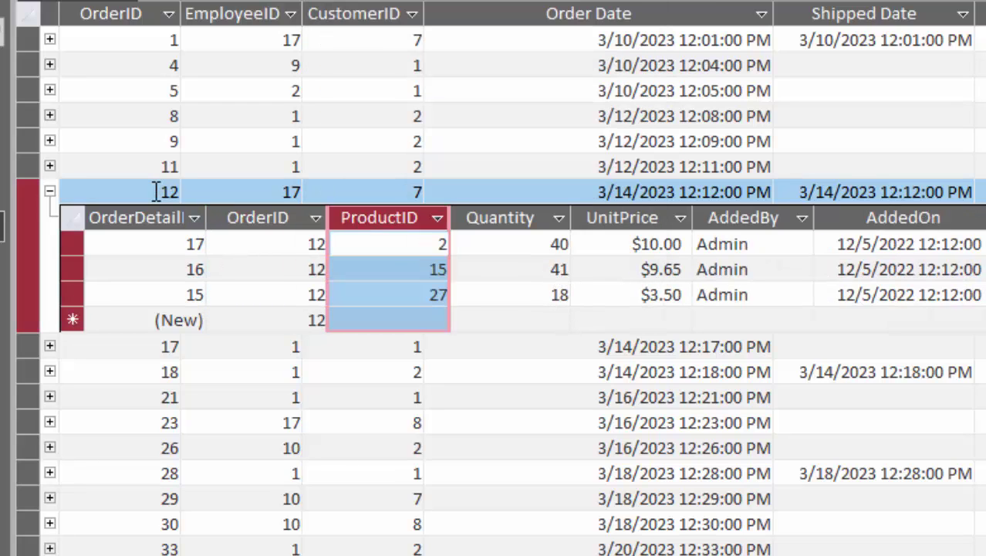
Compare the OrderID of order 12 with that of its order detail records, and close the Orders table.
double_click(159, 191)
left_click(312, 244)
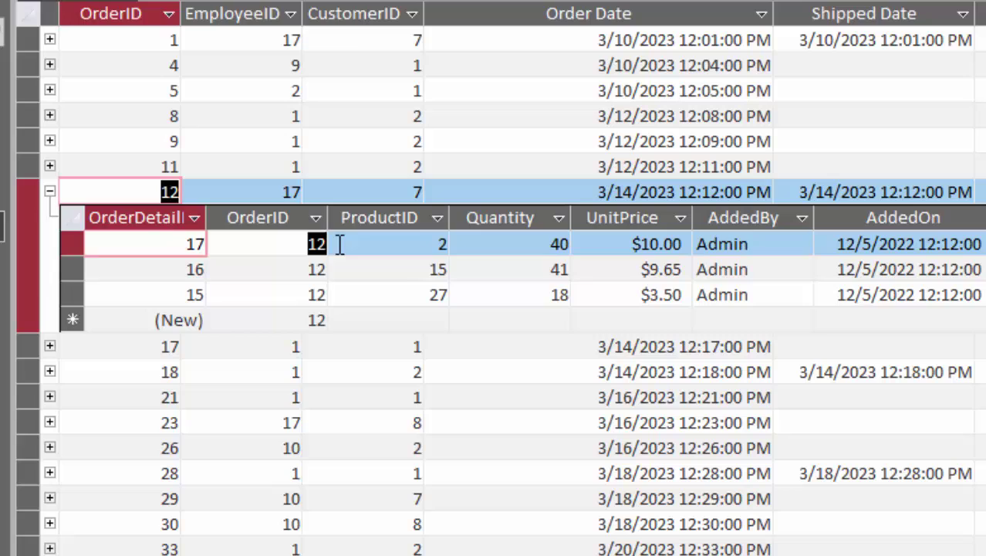
left_click(304, 270)
left_click(324, 294)
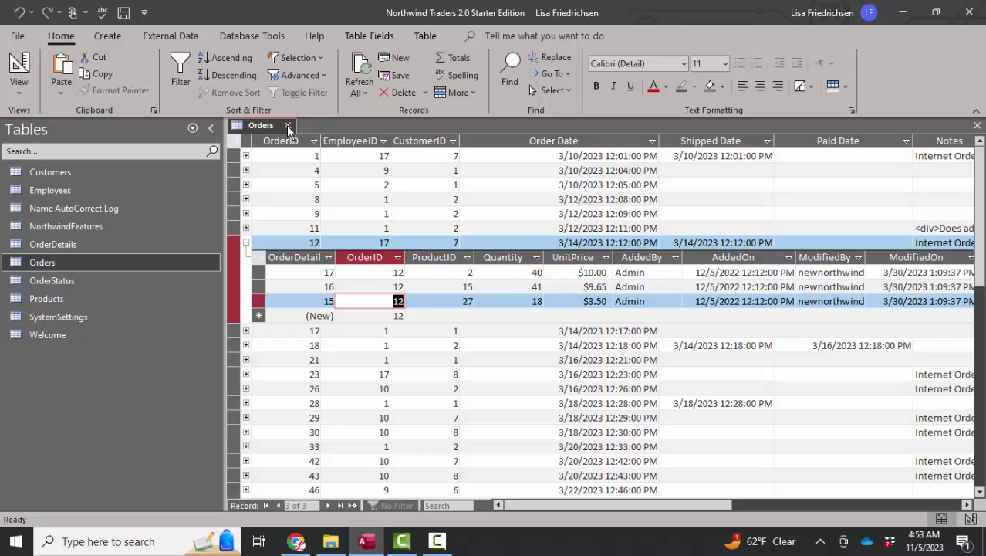
left_click(287, 125)
left_click(437, 310)
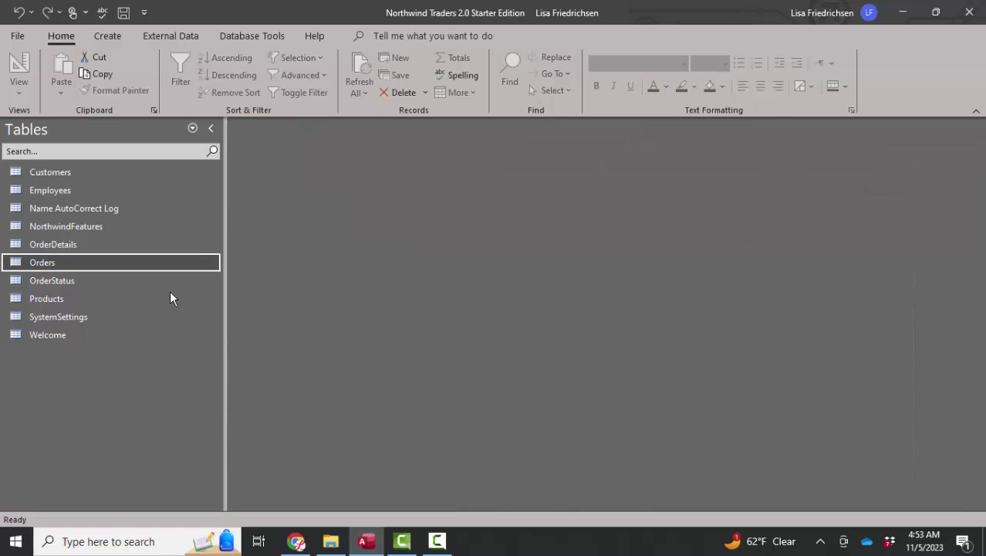
Open the Products table and switch it to Design View.
right_click(61, 304)
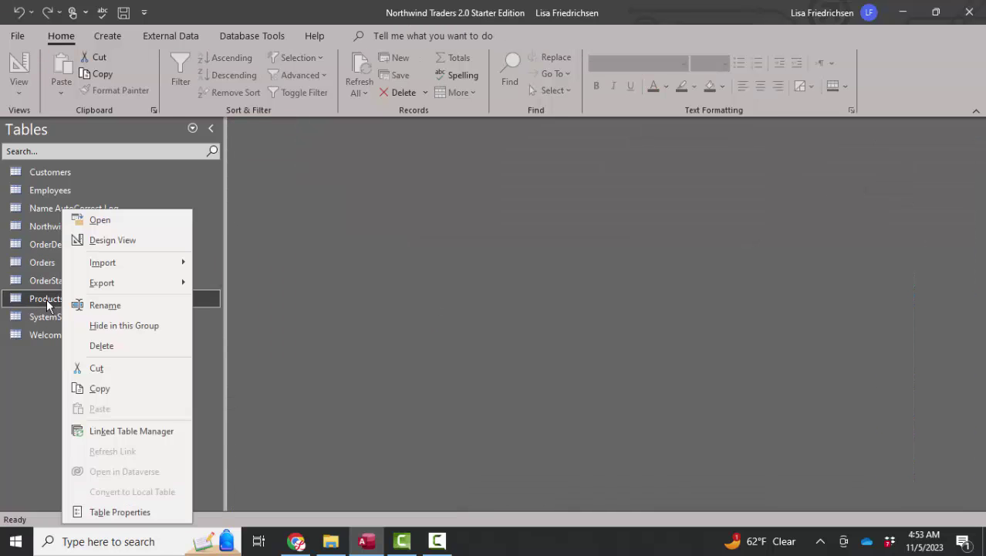
left_click(47, 299)
double_click(46, 299)
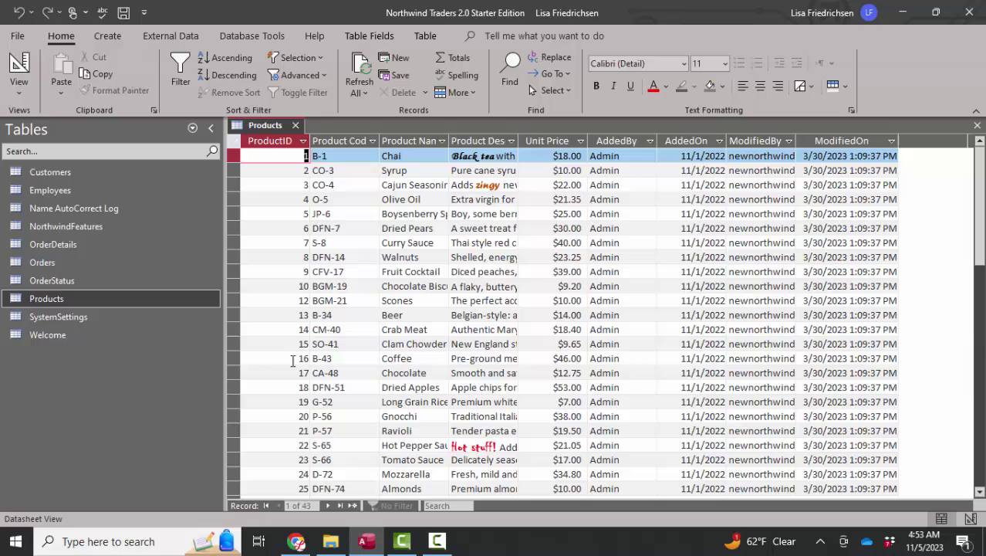
right_click(269, 127)
left_click(326, 205)
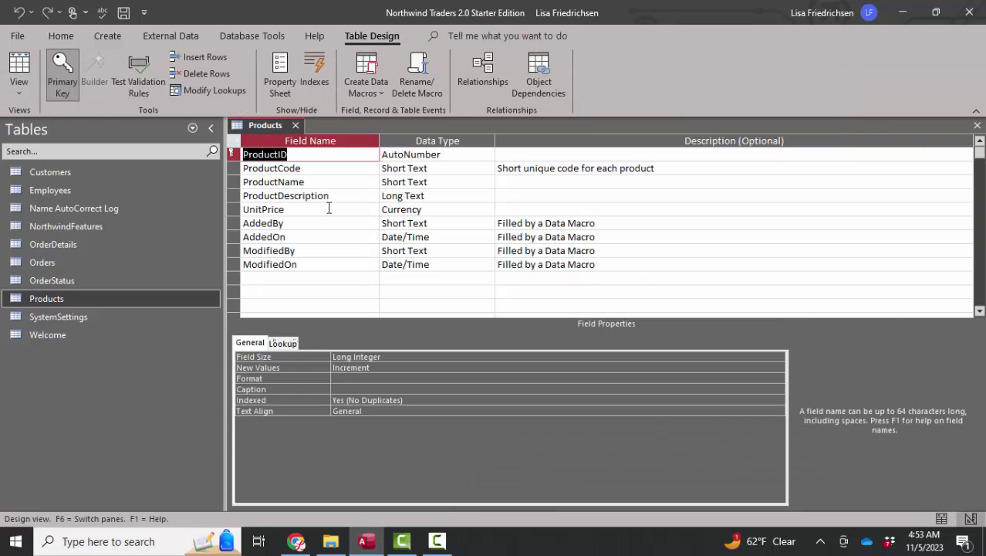
Set the Products table's Subdatasheet Name property to Table.OrderDetails.
left_click(282, 68)
left_click(870, 299)
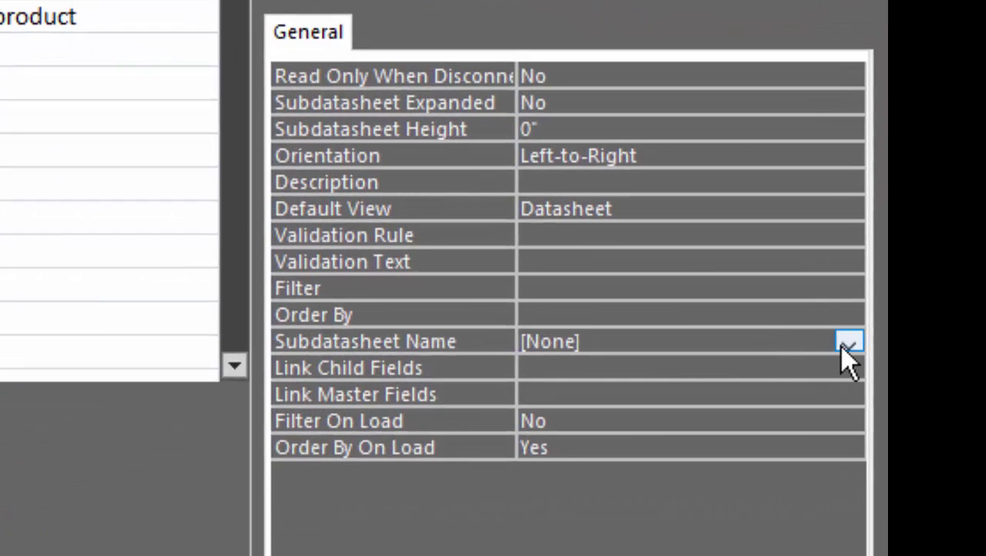
left_click(905, 322)
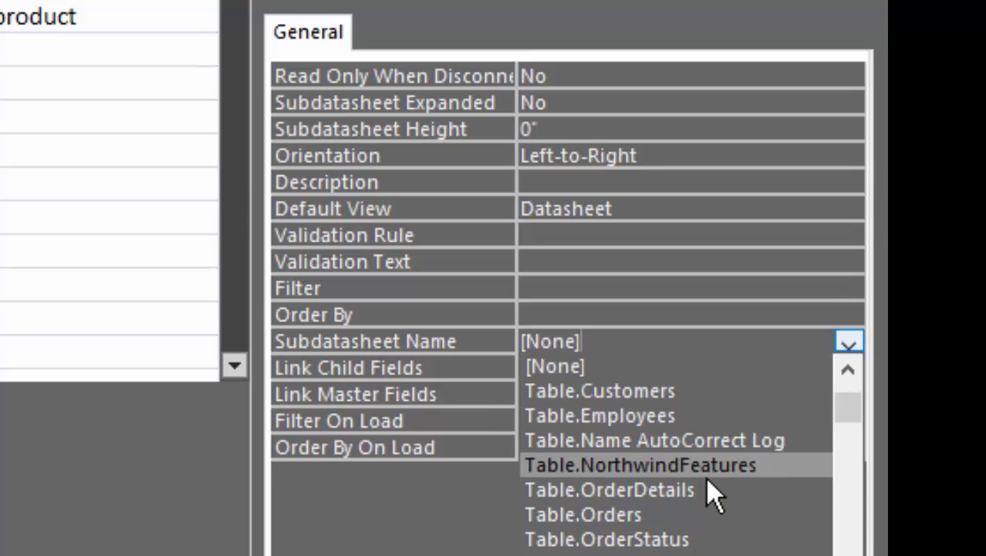
left_click(636, 491)
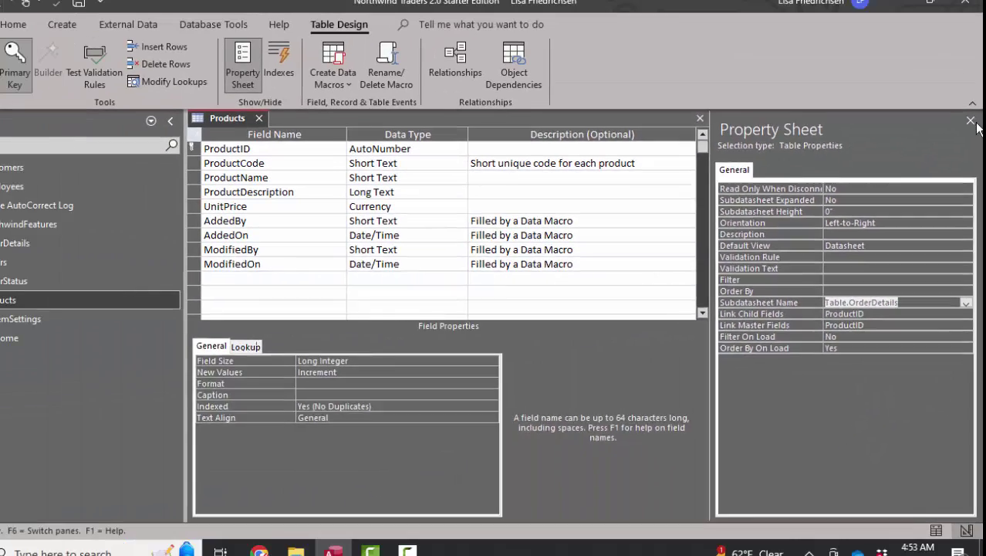
Close the property sheet, switch Products to Datasheet View and expand the subdatasheet of product 16 (Coffee).
left_click(972, 122)
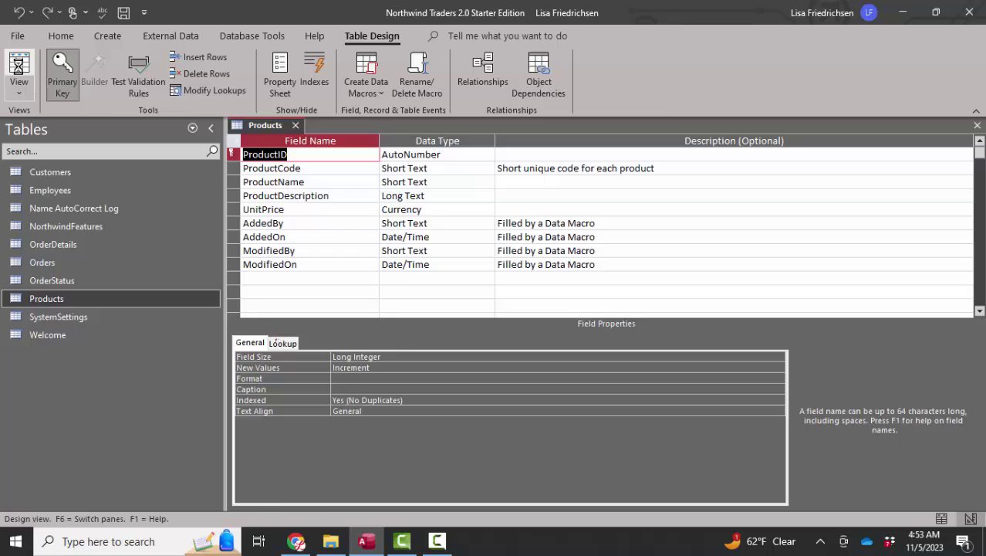
left_click(19, 66)
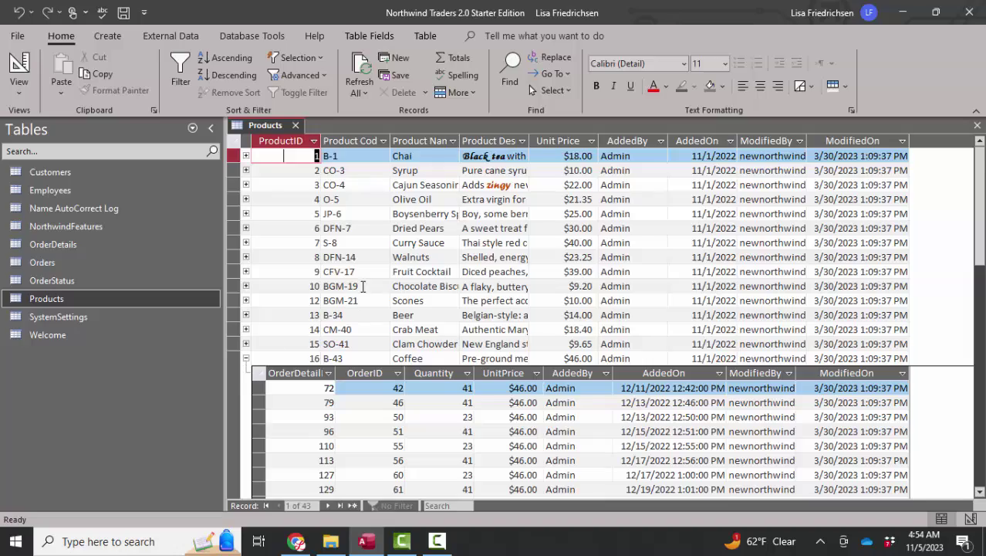
Review the order details of product 16 (Coffee), check the Products table's subdatasheet properties in Design View, and close the table.
scroll(378, 307, "down", 2)
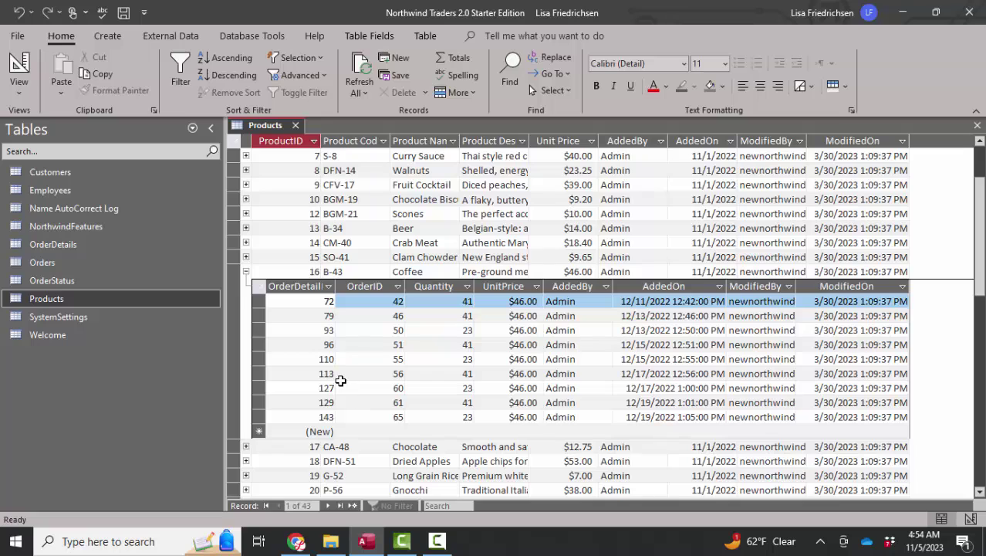
left_click(19, 73)
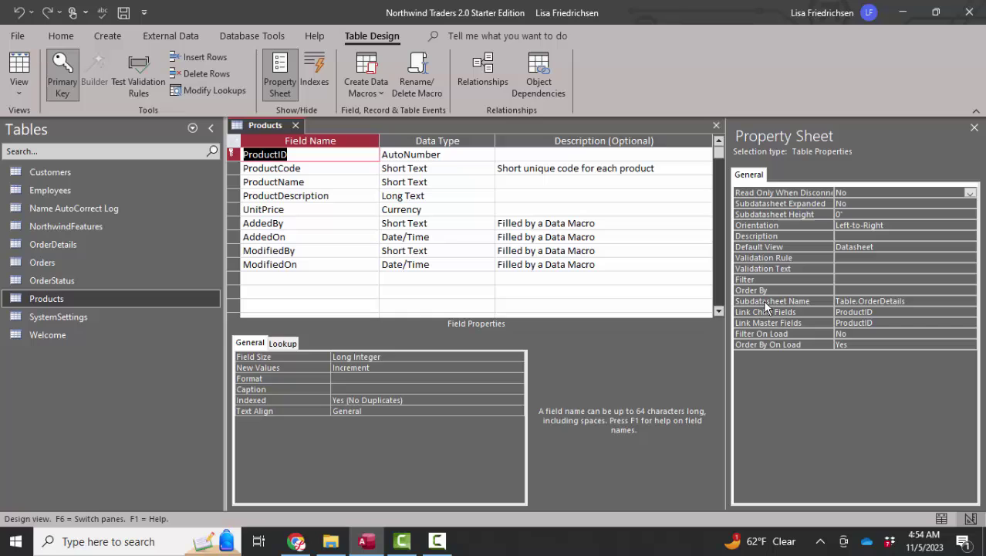
key("ctrl+w")
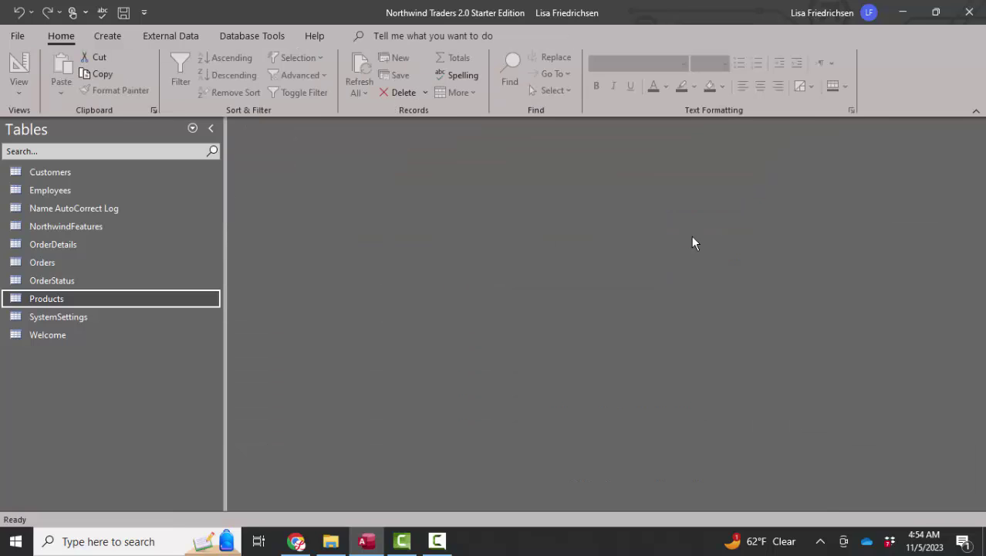
Open the Customers table and switch it to Design View.
double_click(147, 173)
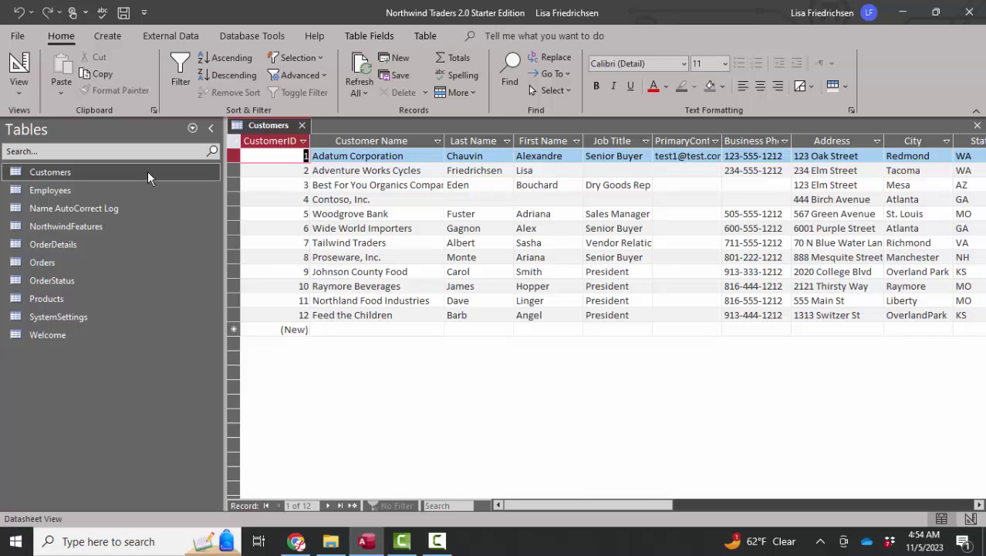
right_click(278, 126)
left_click(301, 204)
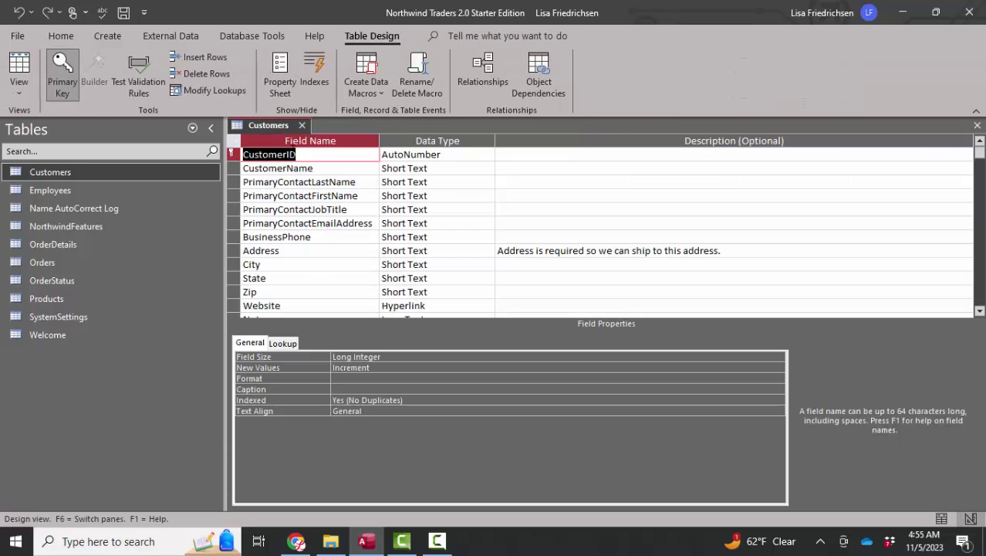
Set the Customers table's Subdatasheet Name property to Table.Orders and save the table design.
left_click(279, 81)
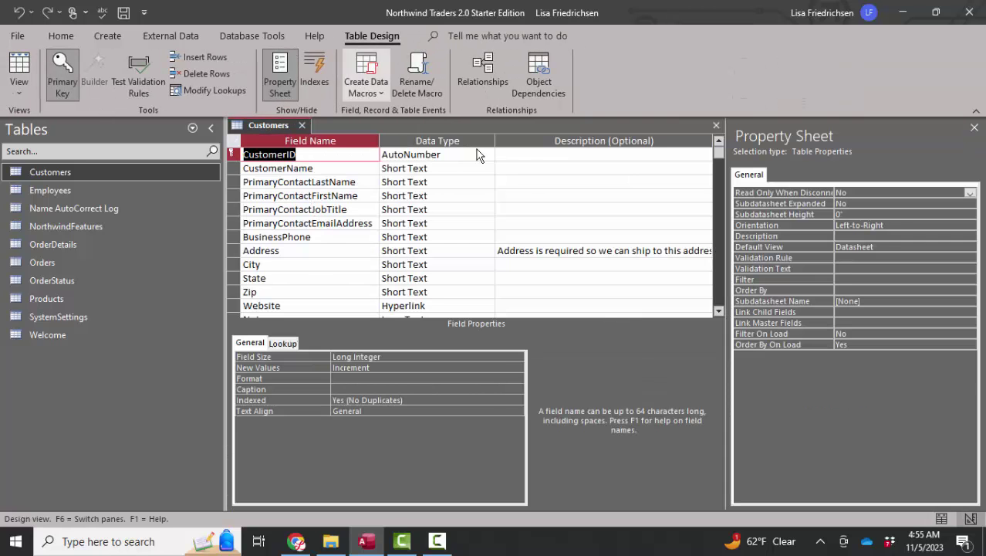
left_click(871, 301)
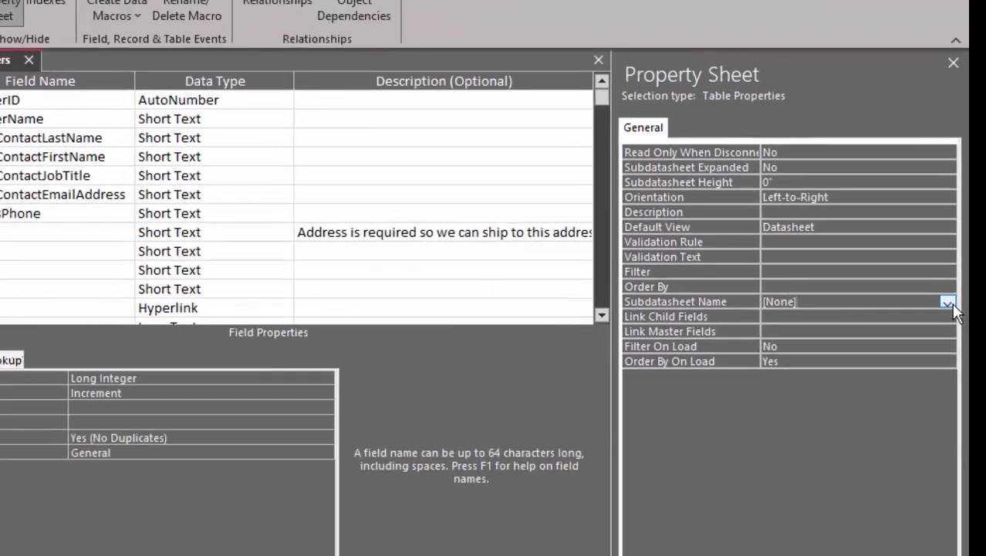
left_click(970, 301)
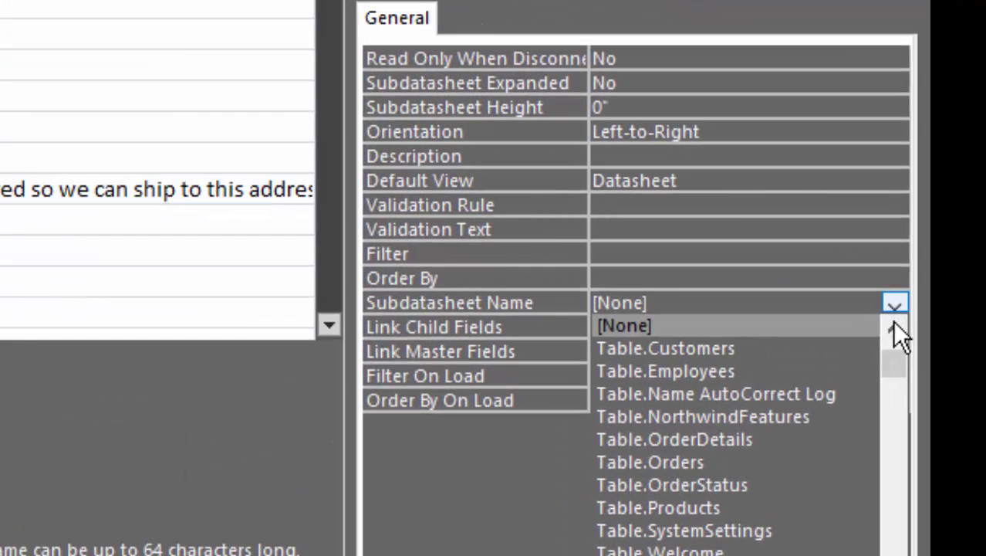
left_click(795, 463)
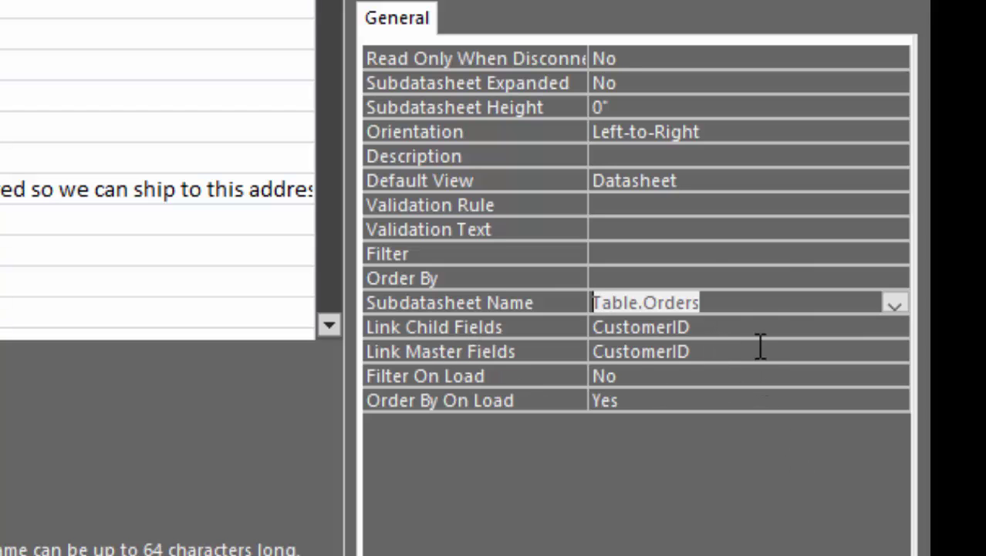
left_click(715, 353)
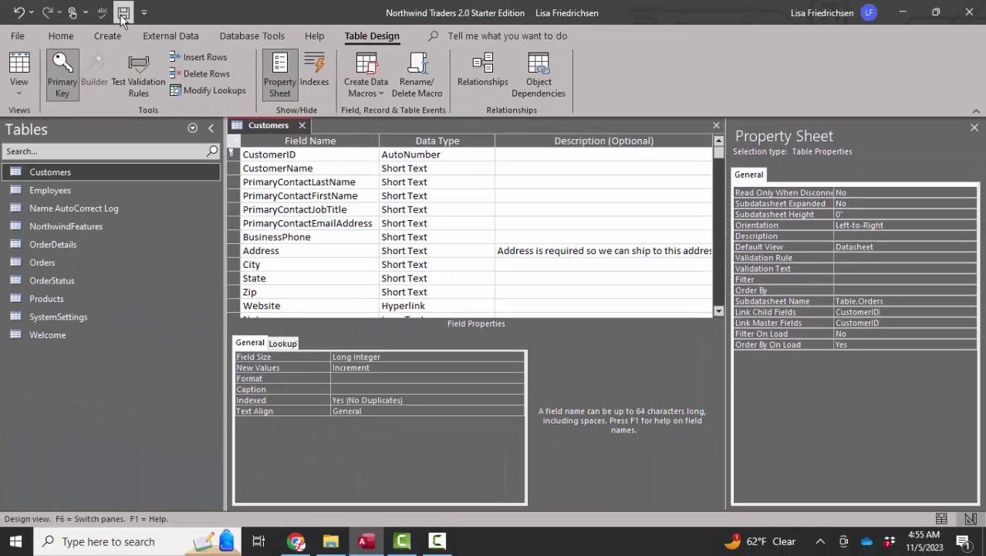
Switch Customers to Datasheet View, and expand and collapse the subdatasheets of customer 5 (Woodgrove Bank) and its first order.
left_click(19, 69)
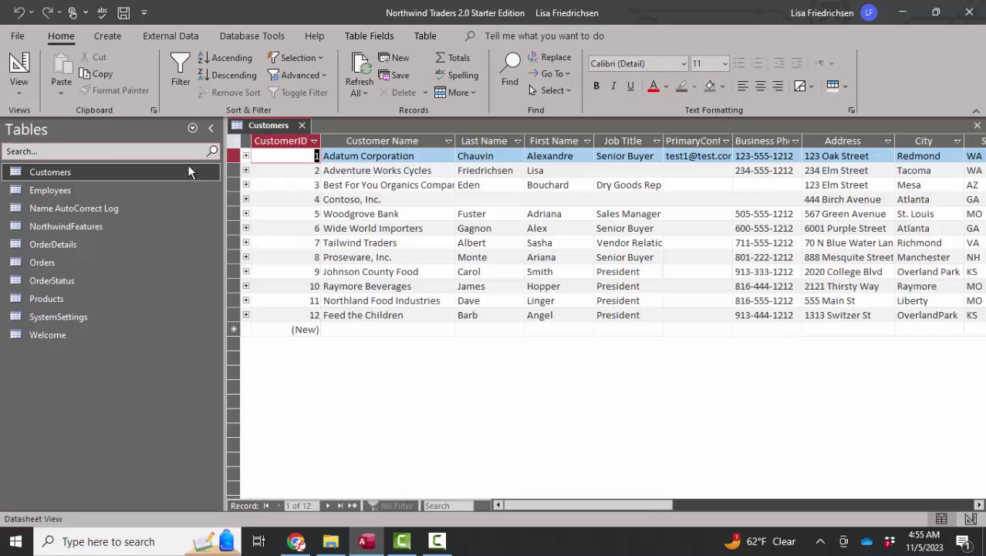
left_click(246, 214)
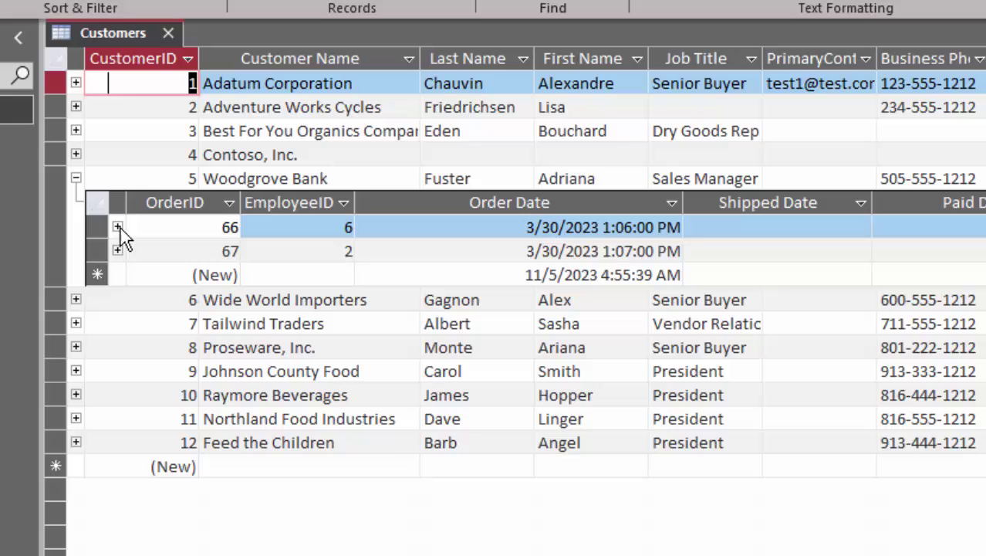
left_click(118, 226)
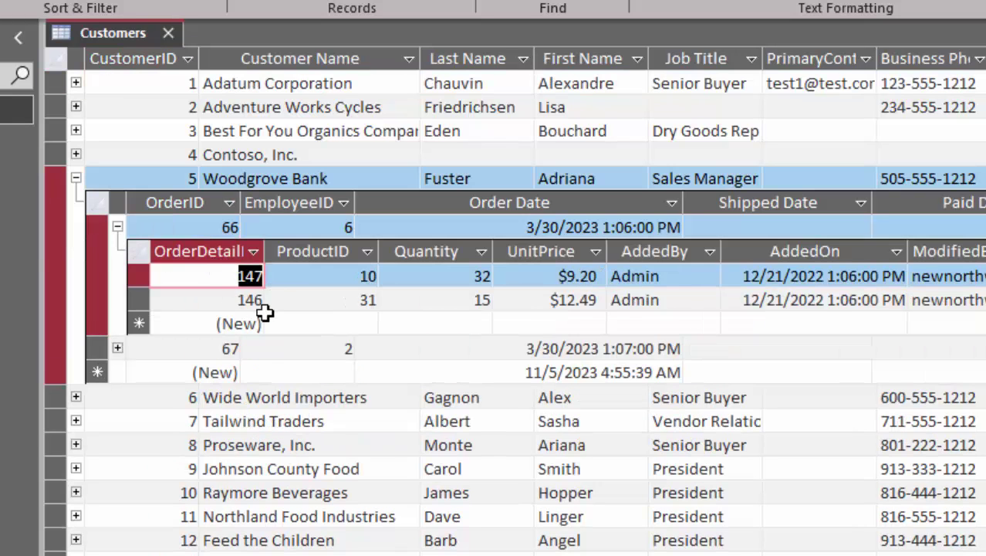
left_click(118, 227)
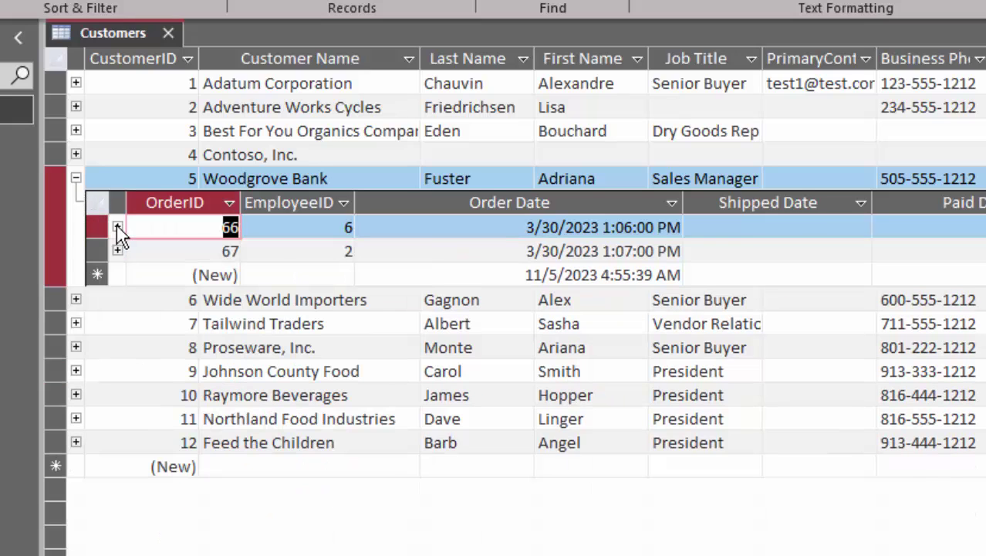
left_click(76, 178)
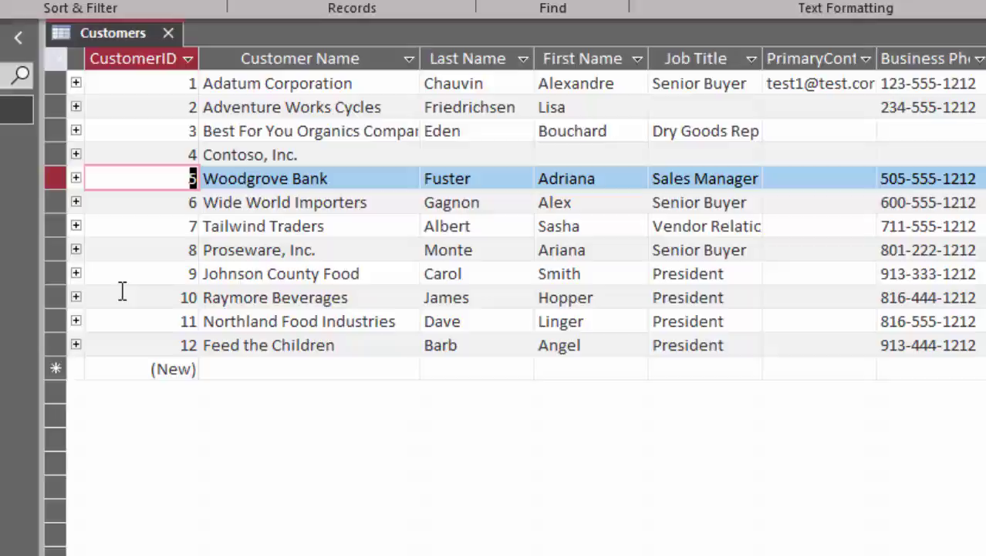